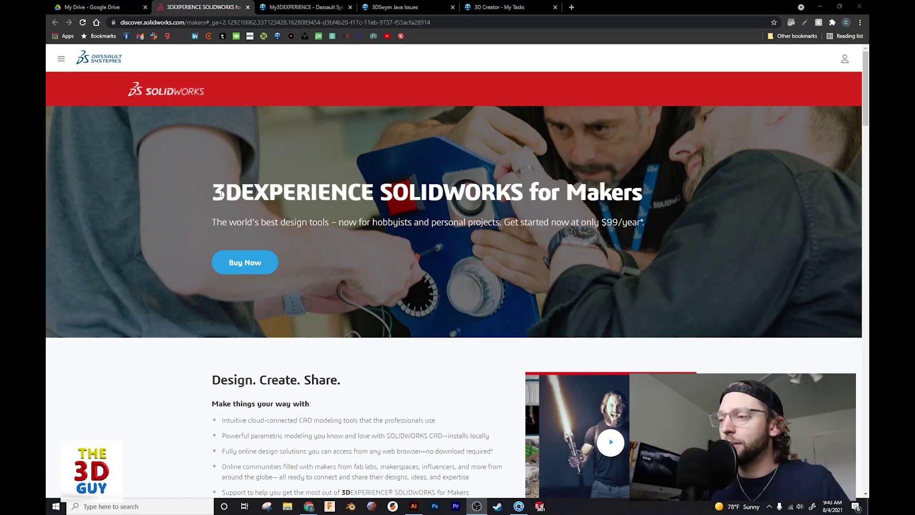
Scroll the SOLIDWORKS for Makers page down to the 'Questions? We have answers.' FAQ
{"action": "scroll", "coordinate": [392, 313], "scroll_direction": "down", "scroll_amount": 3}
{"action": "scroll", "coordinate": [394, 318], "scroll_direction": "down", "scroll_amount": 5}
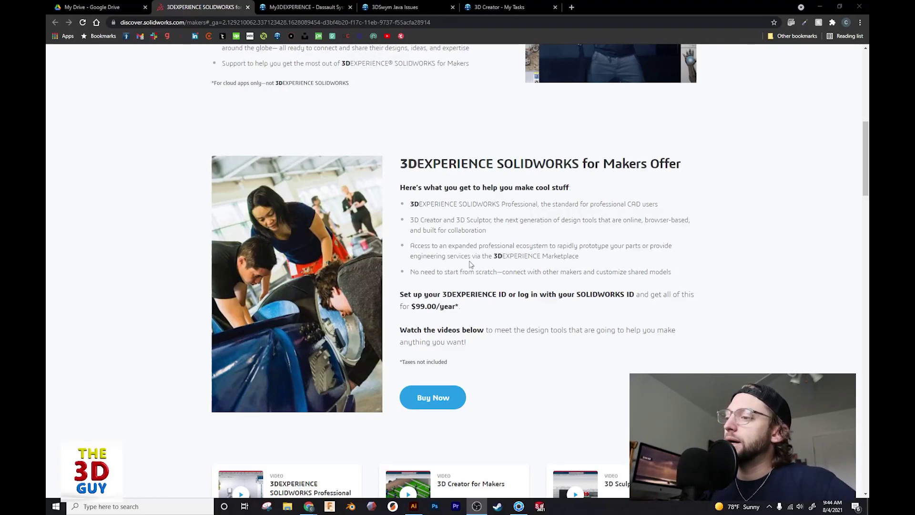
{"action": "scroll", "coordinate": [412, 293], "scroll_direction": "down", "scroll_amount": 4}
{"action": "scroll", "coordinate": [410, 292], "scroll_direction": "down", "scroll_amount": 20}
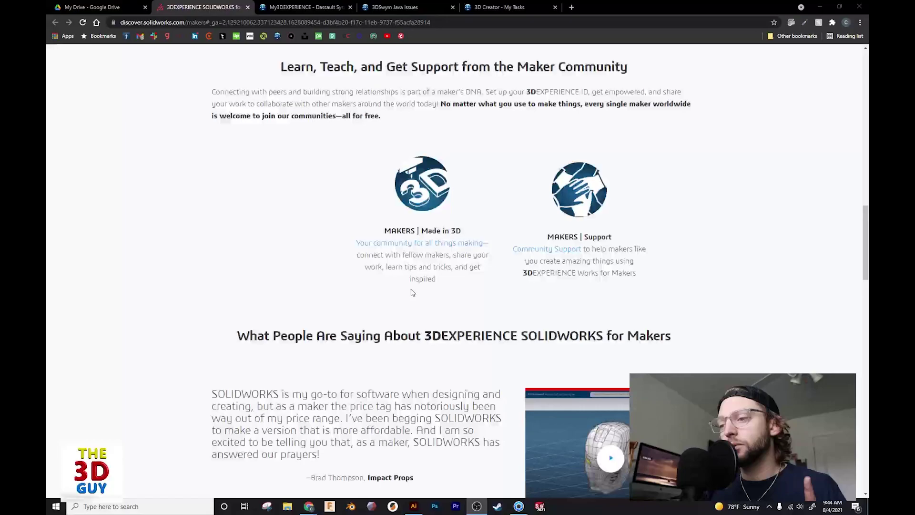
{"action": "scroll", "coordinate": [409, 291], "scroll_direction": "up", "scroll_amount": 1}
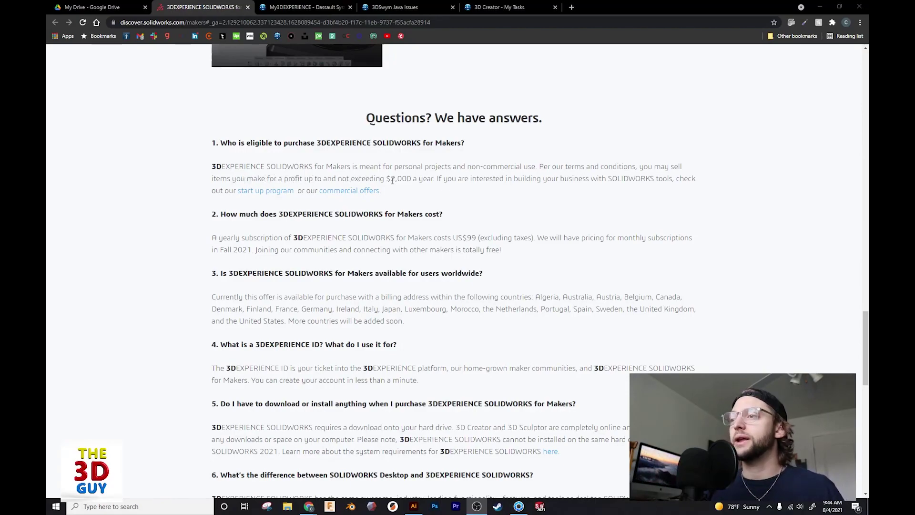
Highlight the FAQ's $2,000 profit limit and eligible-country list, then switch to the 3D Creator – My Tasks page
{"action": "left_click_drag", "start_coordinate": [385, 179], "coordinate": [434, 178]}
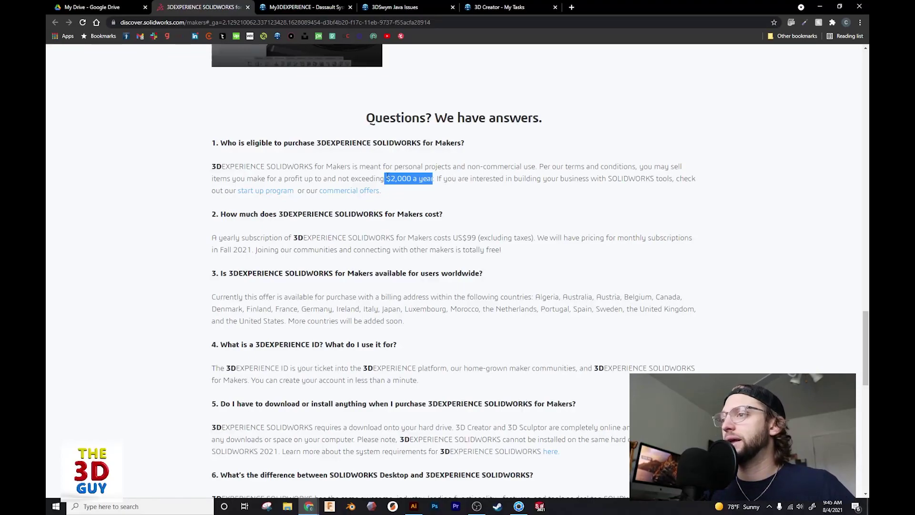
{"action": "left_click", "coordinate": [383, 181]}
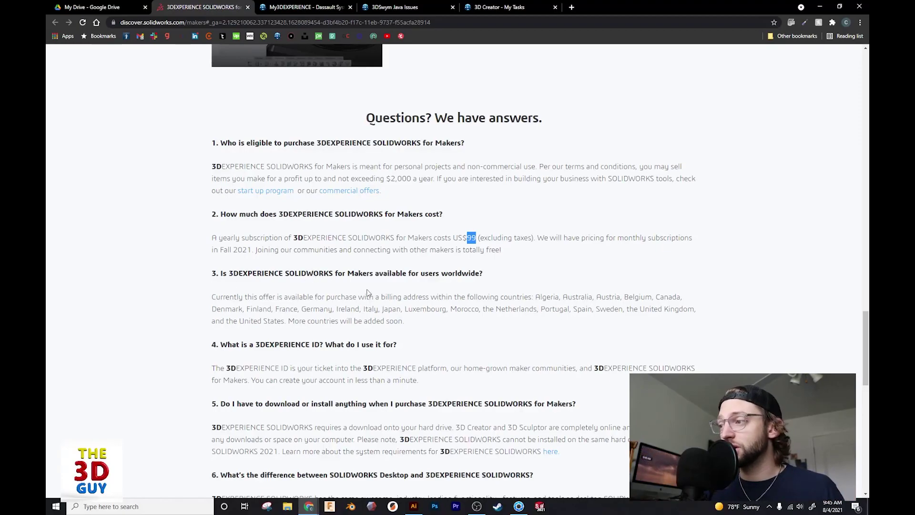
{"action": "left_click_drag", "start_coordinate": [537, 296], "coordinate": [285, 320]}
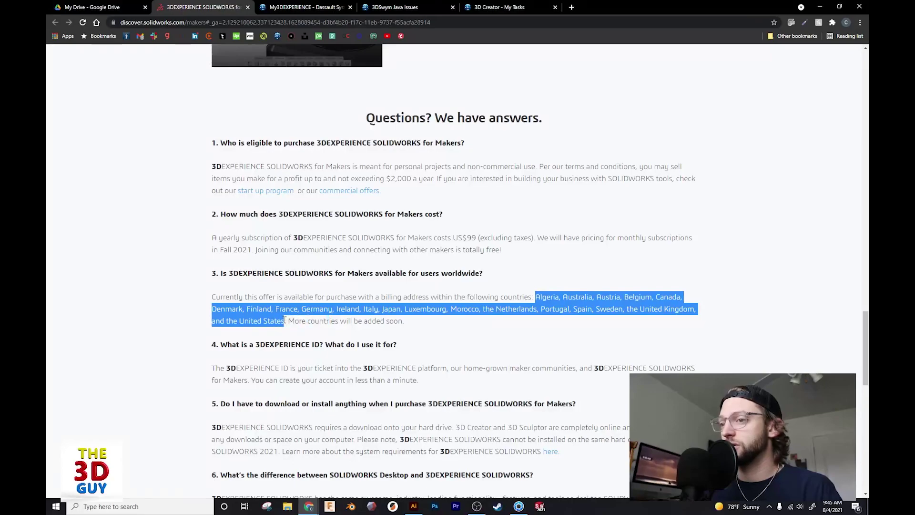
{"action": "left_click", "coordinate": [427, 323]}
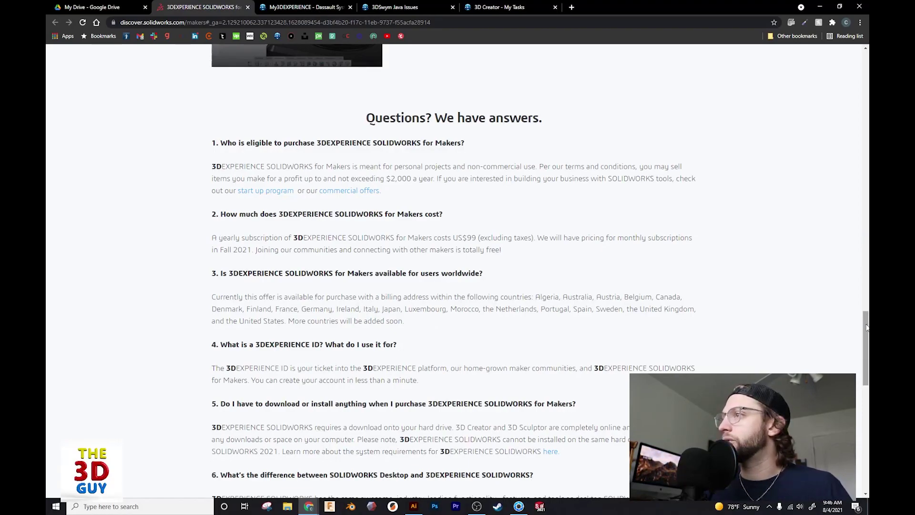
{"action": "left_click", "coordinate": [504, 7]}
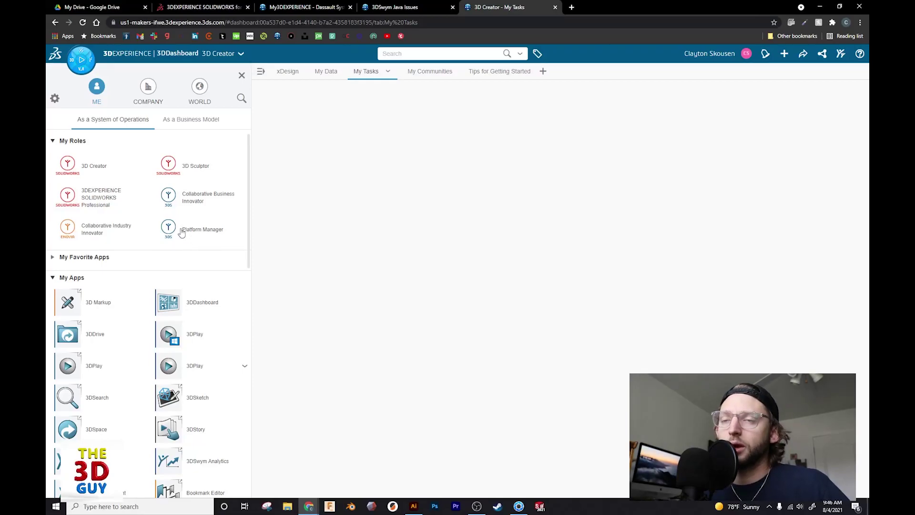
Expand the 3D Creator role and start xDesign from its app list
{"action": "left_click", "coordinate": [71, 170]}
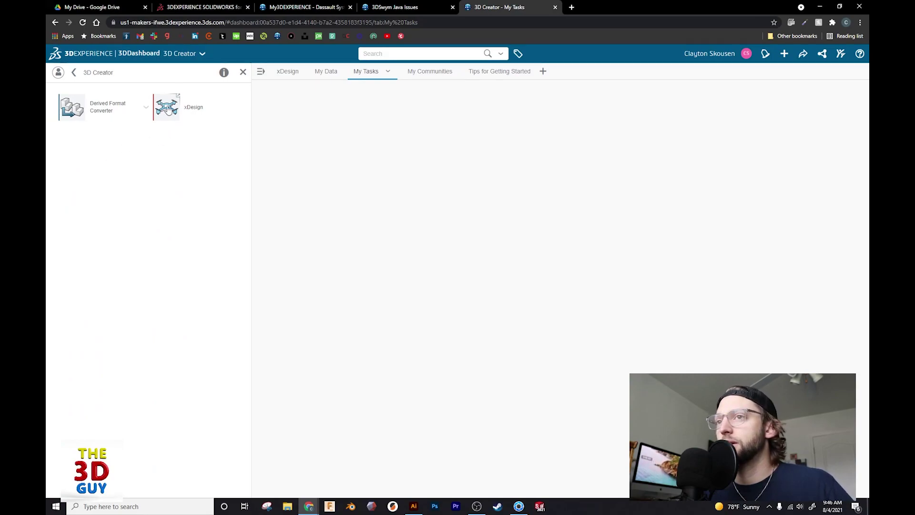
{"action": "left_click", "coordinate": [168, 110]}
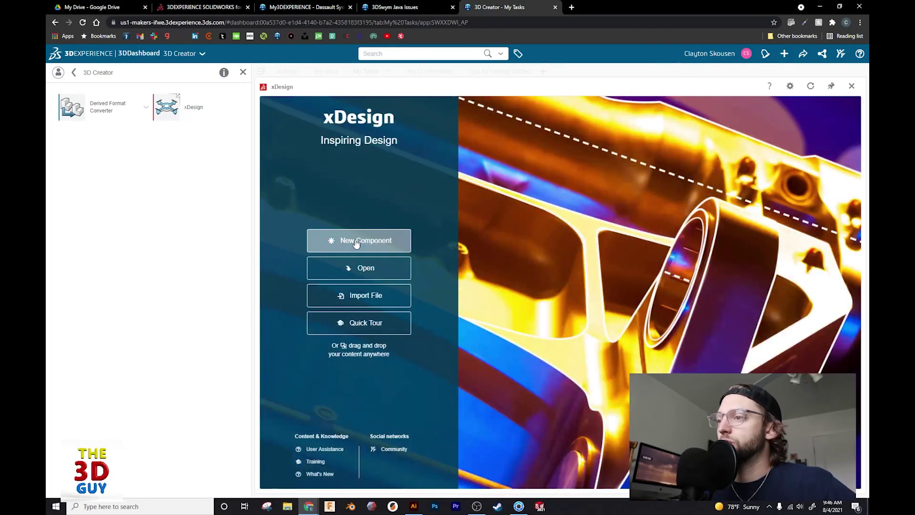
Create Physical Product 1 and browse its Features, Surfaces and Assembly tool tabs
{"action": "left_click", "coordinate": [355, 241]}
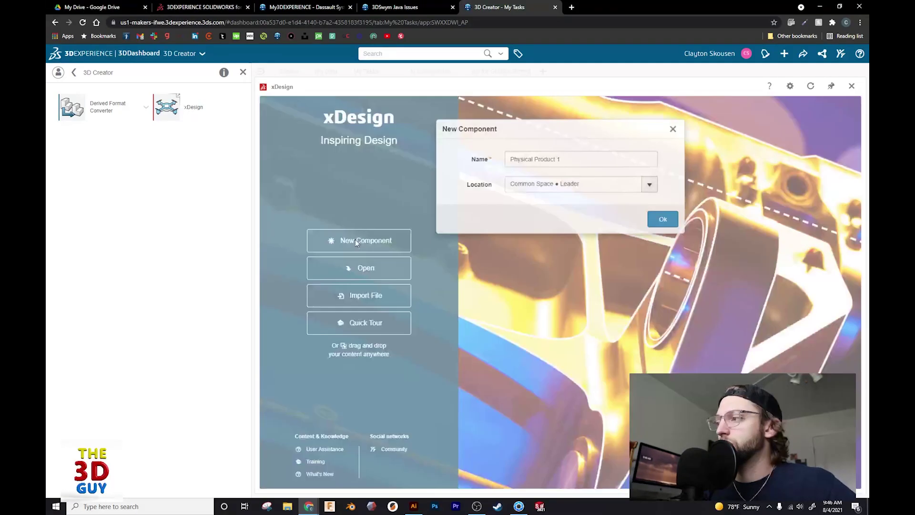
{"action": "left_click", "coordinate": [662, 235]}
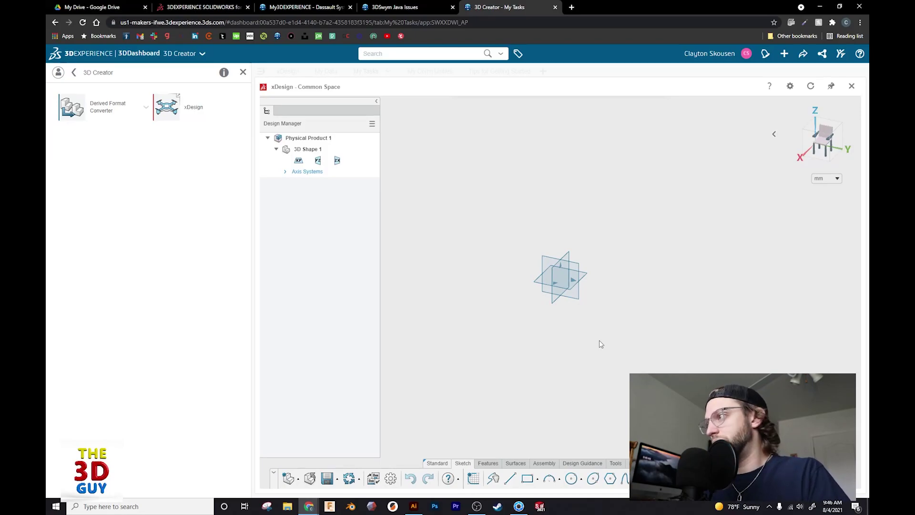
{"action": "mouse_move", "coordinate": [551, 312]}
{"action": "middle_mouse_down"}
{"action": "mouse_move", "coordinate": [584, 323]}
{"action": "mouse_move", "coordinate": [537, 313]}
{"action": "middle_mouse_up"}
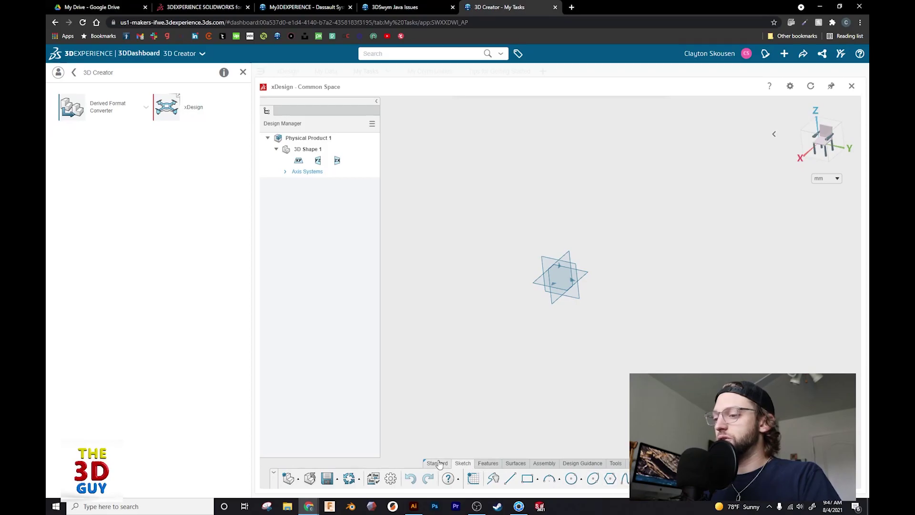
{"action": "left_click", "coordinate": [488, 466]}
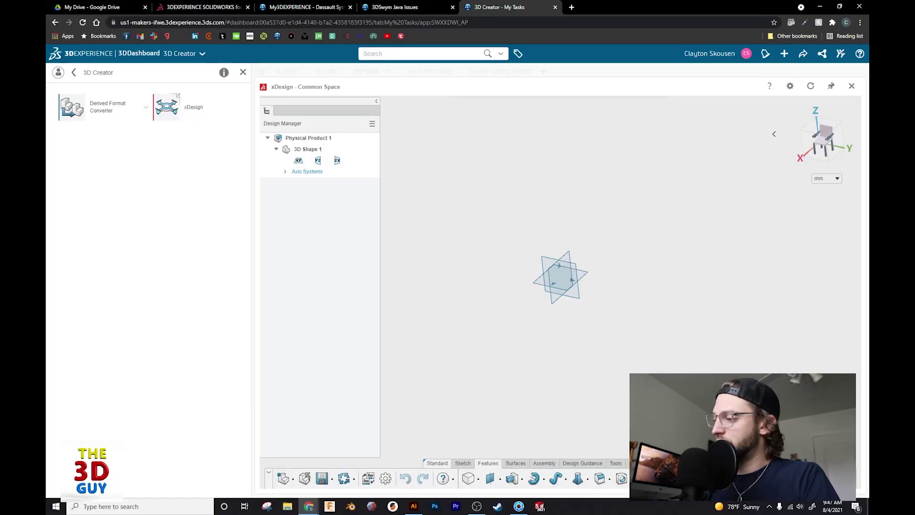
{"action": "left_click", "coordinate": [516, 463]}
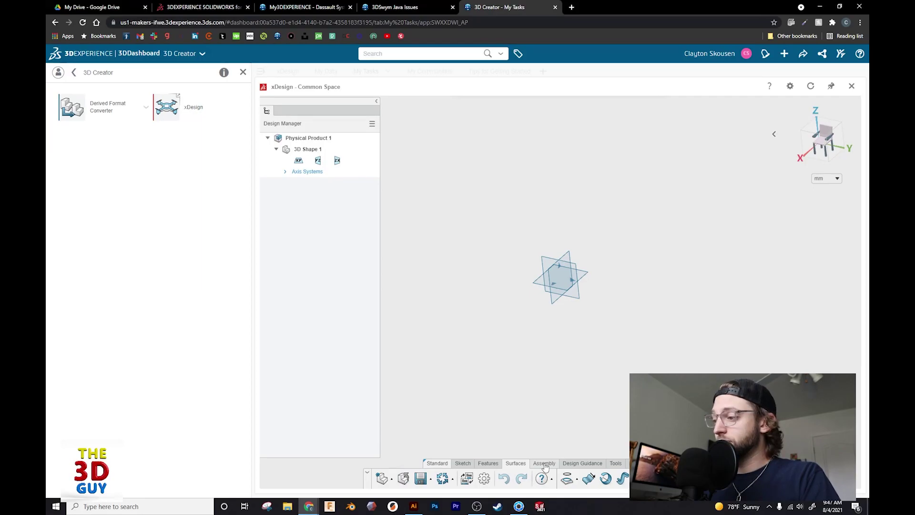
{"action": "left_click", "coordinate": [544, 464]}
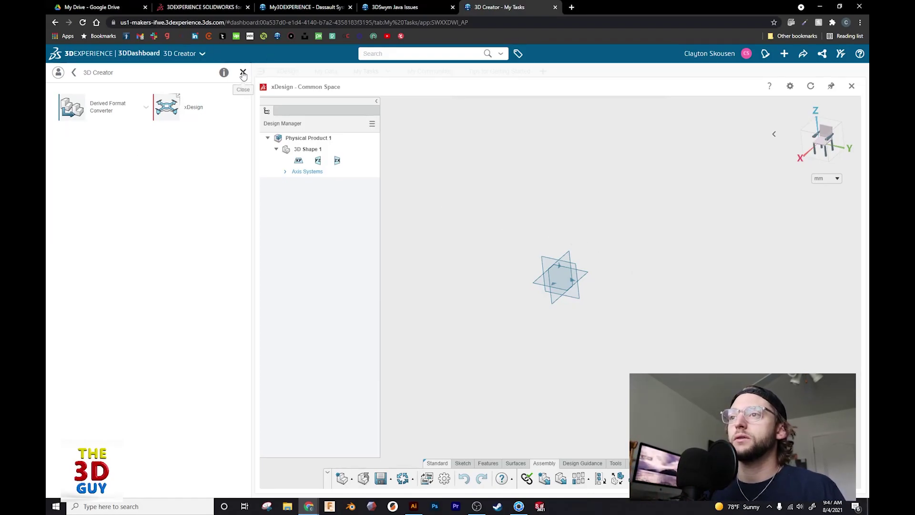
Close the xDesign widget and open xShape from the 3D Sculptor role's app list
{"action": "left_click", "coordinate": [852, 86]}
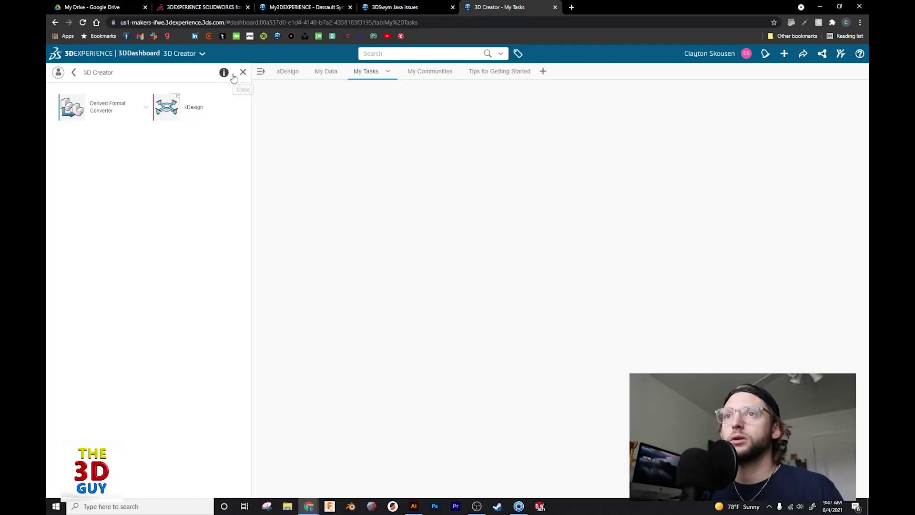
{"action": "left_click", "coordinate": [73, 76]}
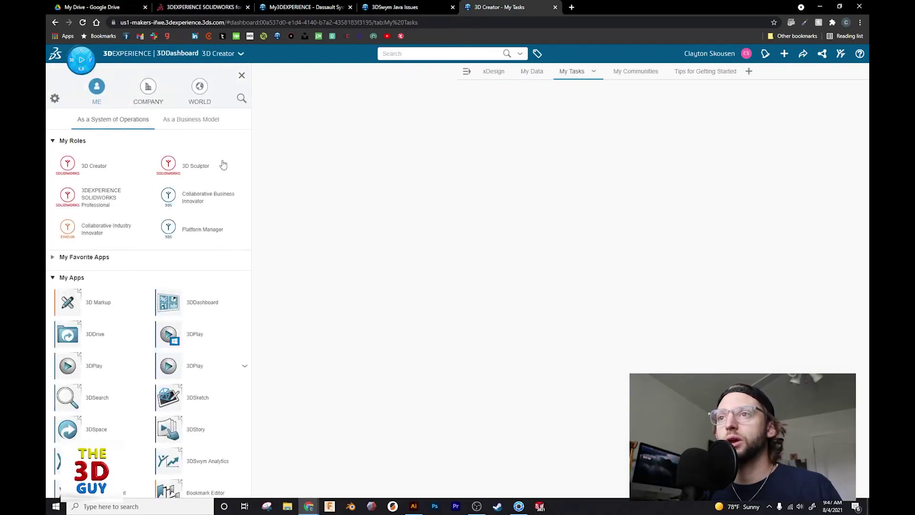
{"action": "left_click", "coordinate": [187, 166]}
{"action": "left_click", "coordinate": [172, 113]}
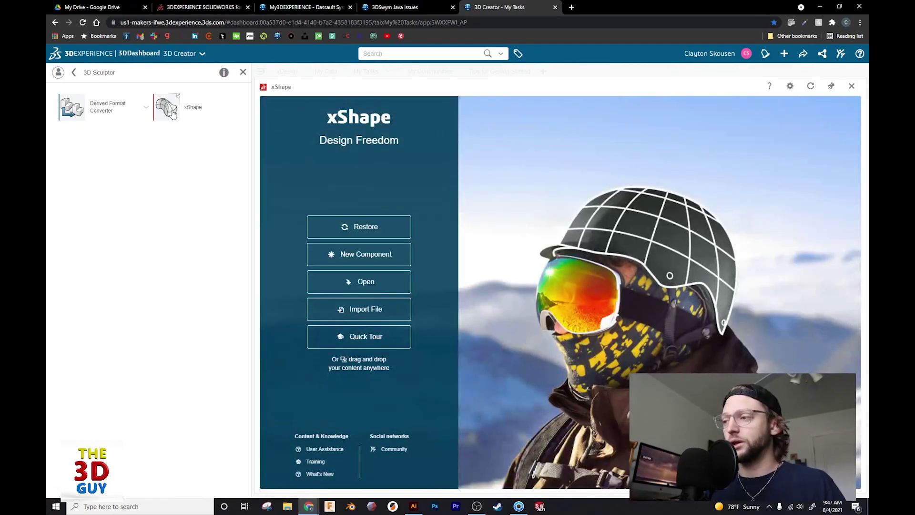
Recover the previous xShape session and place a subdivision cube in the scene
{"action": "left_click", "coordinate": [329, 230]}
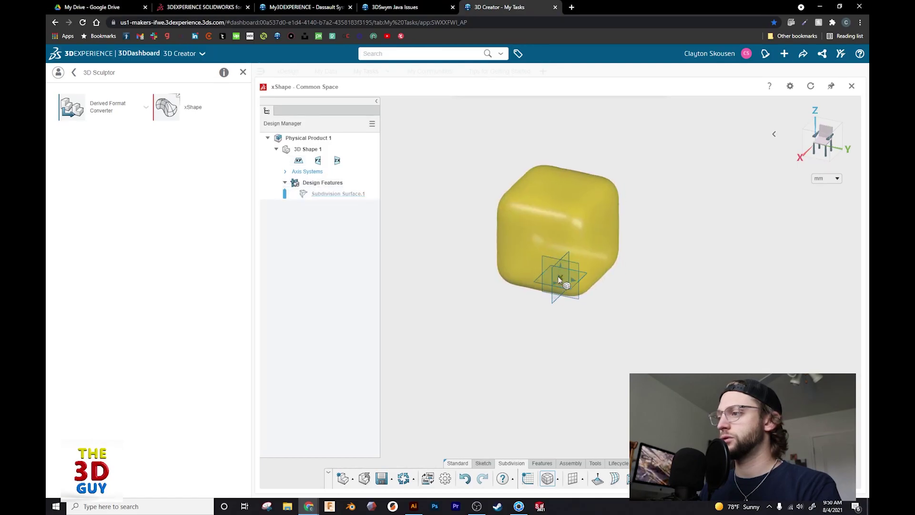
{"action": "left_click", "coordinate": [568, 288]}
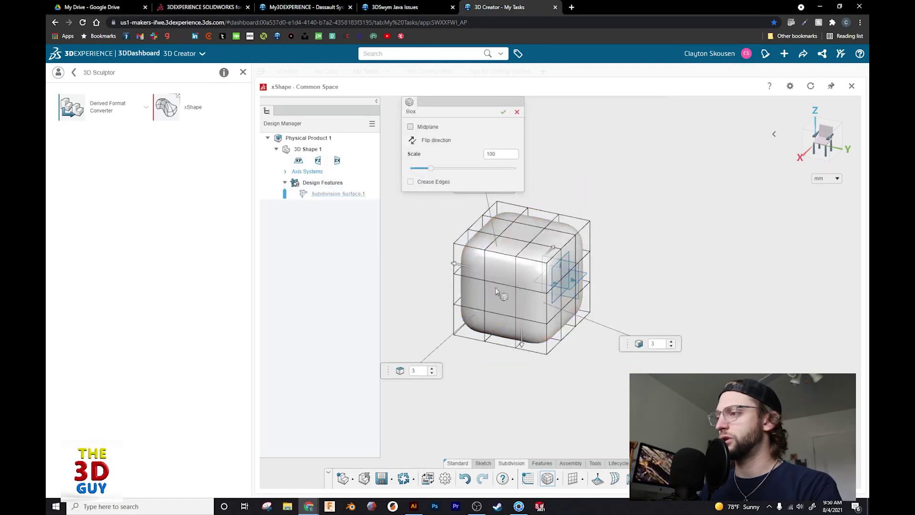
{"action": "left_click", "coordinate": [503, 112]}
Pull a vertex on the cube's left side outward to bulge it, then orbit to view it
{"action": "double_click", "coordinate": [456, 271]}
{"action": "scroll", "coordinate": [524, 298], "scroll_direction": "up", "scroll_amount": 5}
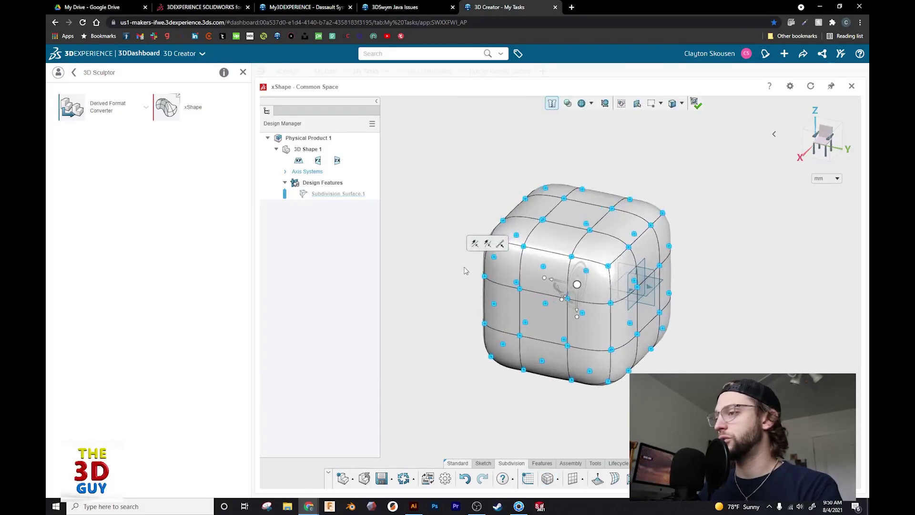
{"action": "left_click", "coordinate": [524, 300]}
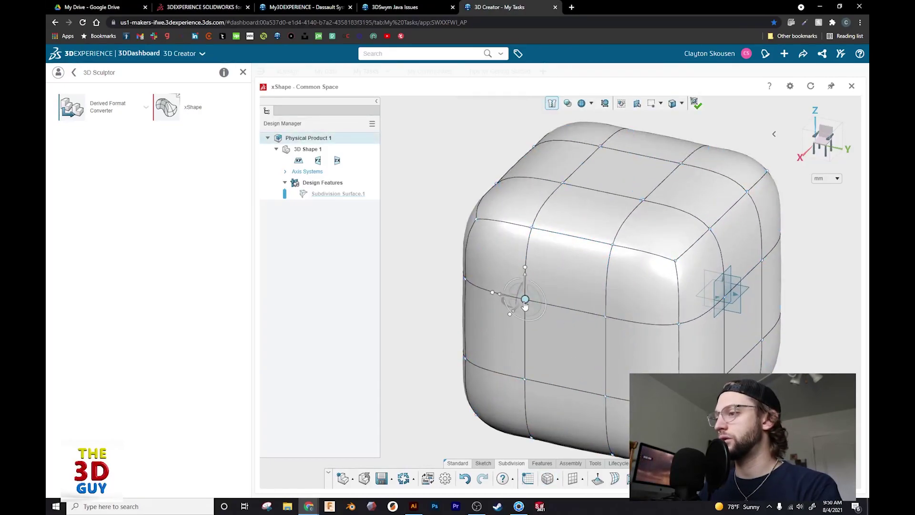
{"action": "left_click_drag", "start_coordinate": [507, 314], "coordinate": [468, 347]}
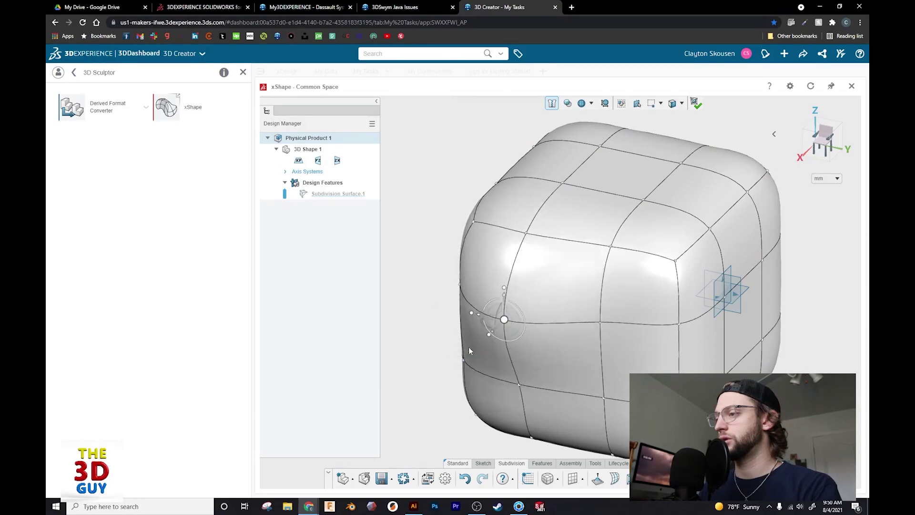
{"action": "mouse_move", "coordinate": [646, 331]}
{"action": "middle_mouse_down"}
{"action": "mouse_move", "coordinate": [556, 331]}
{"action": "mouse_move", "coordinate": [701, 301]}
{"action": "mouse_move", "coordinate": [719, 310]}
{"action": "mouse_move", "coordinate": [668, 311]}
{"action": "mouse_move", "coordinate": [747, 294]}
{"action": "middle_mouse_up"}
{"action": "left_click", "coordinate": [565, 308]}
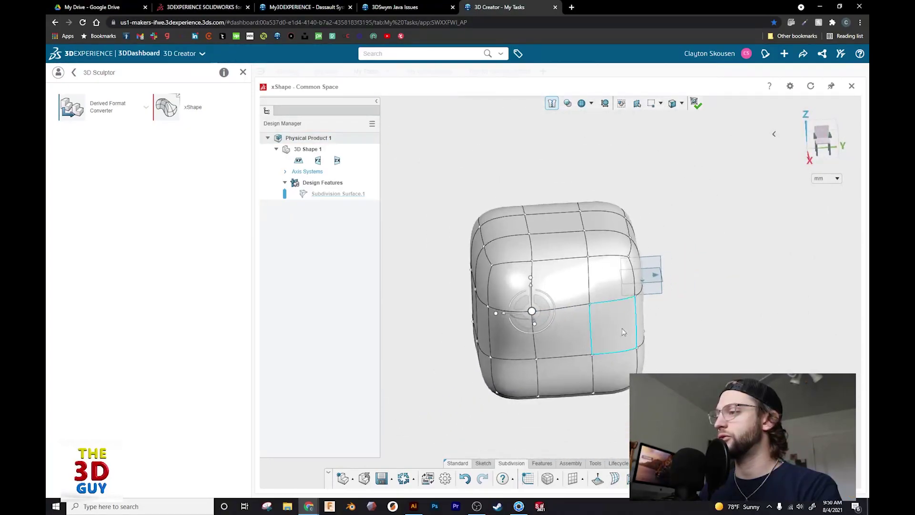
{"action": "mouse_move", "coordinate": [510, 344]}
{"action": "middle_mouse_down"}
{"action": "mouse_move", "coordinate": [650, 345]}
{"action": "mouse_move", "coordinate": [605, 334]}
{"action": "middle_mouse_up"}
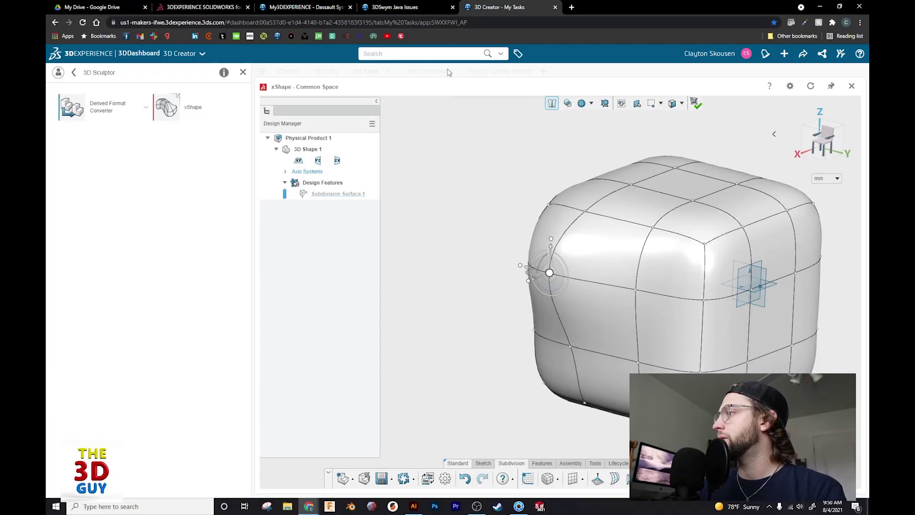
Close xShape and start SOLIDWORKS Connected from the 3DEXPERIENCE SOLIDWORKS Professional role
{"action": "left_click", "coordinate": [852, 86]}
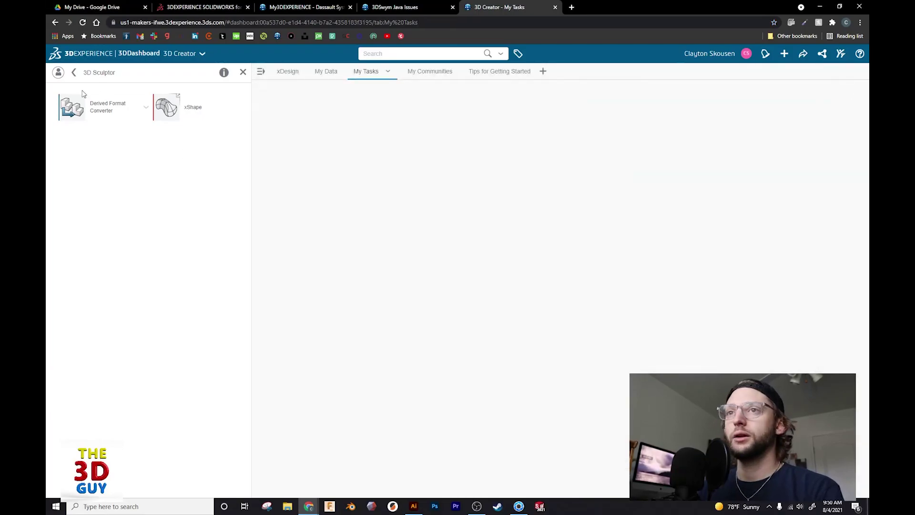
{"action": "left_click", "coordinate": [74, 72]}
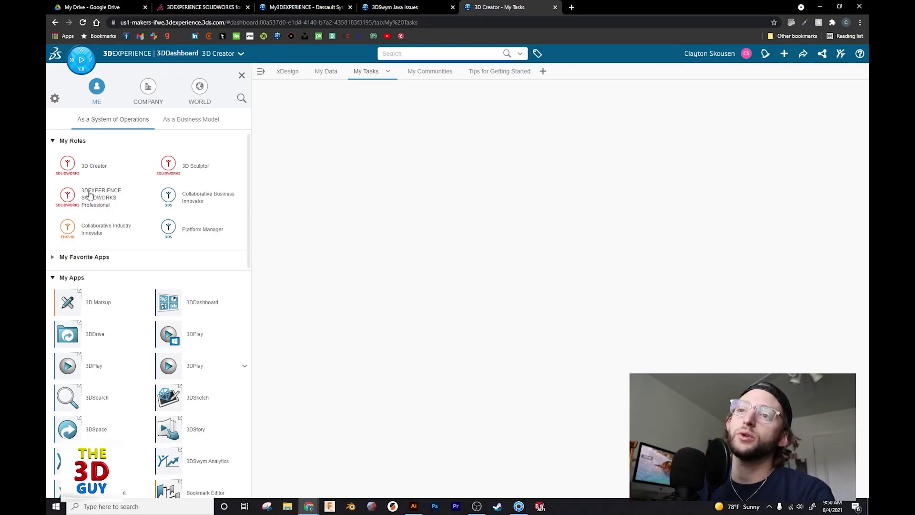
{"action": "left_click", "coordinate": [99, 206]}
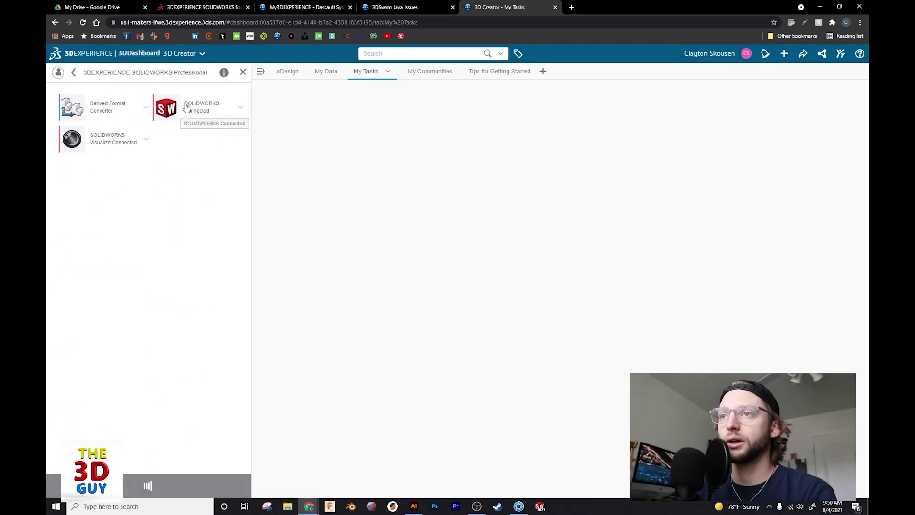
{"action": "left_click", "coordinate": [186, 108]}
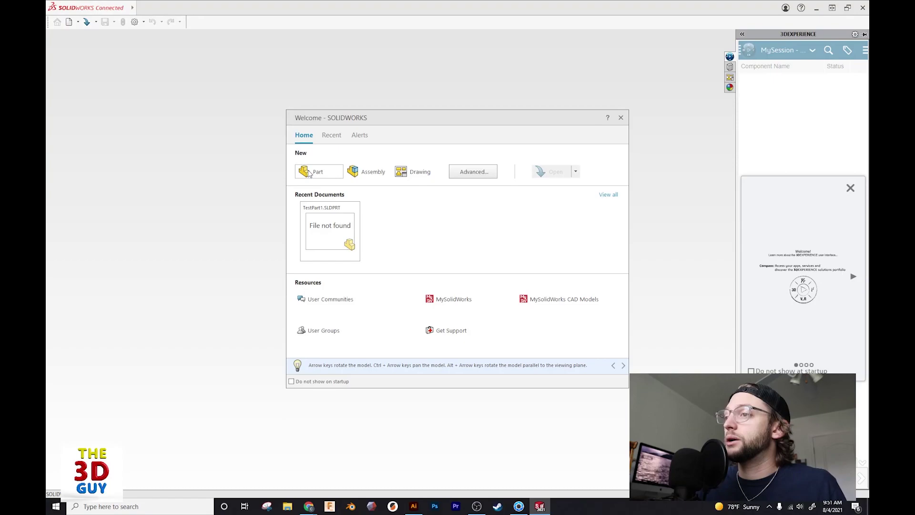
Create blank Part1 and view its Sketch, Features, Surfaces and Sheet Metal tool tabs
{"action": "left_click", "coordinate": [324, 172]}
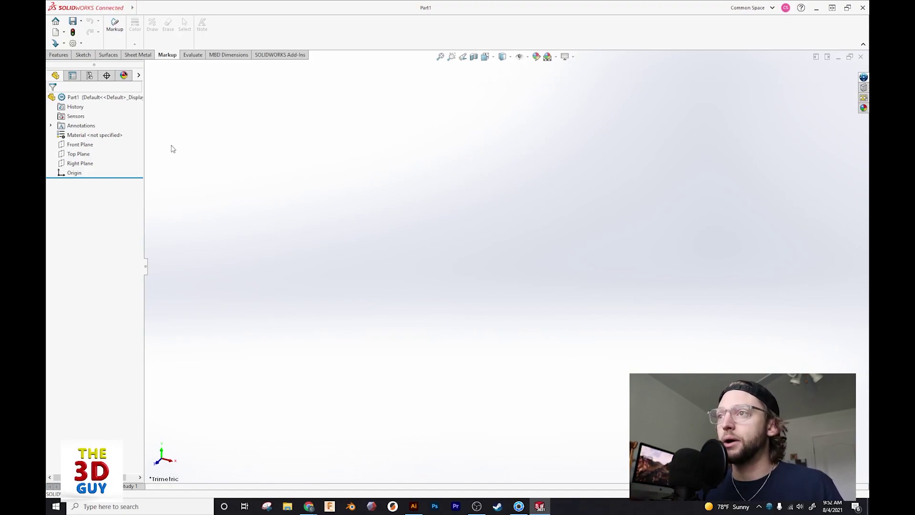
{"action": "left_click", "coordinate": [83, 55]}
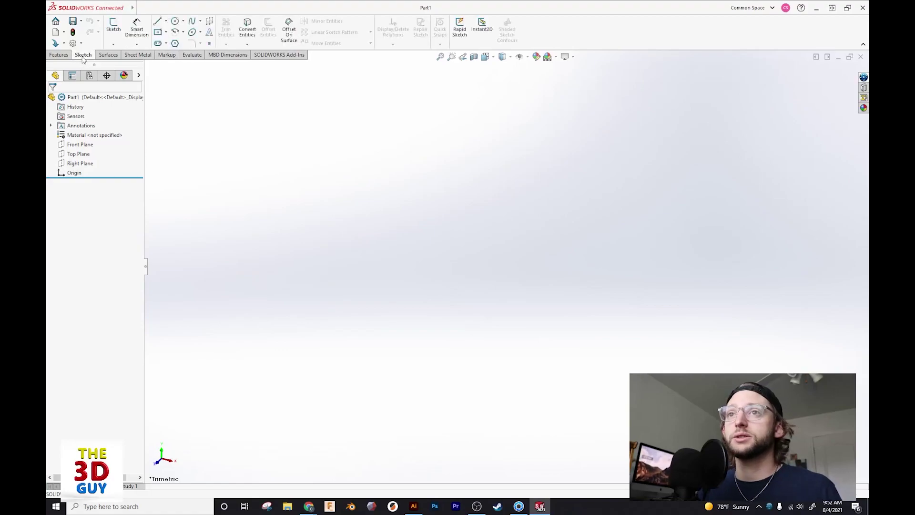
{"action": "left_click", "coordinate": [59, 55]}
{"action": "left_click", "coordinate": [109, 55]}
{"action": "left_click", "coordinate": [140, 55]}
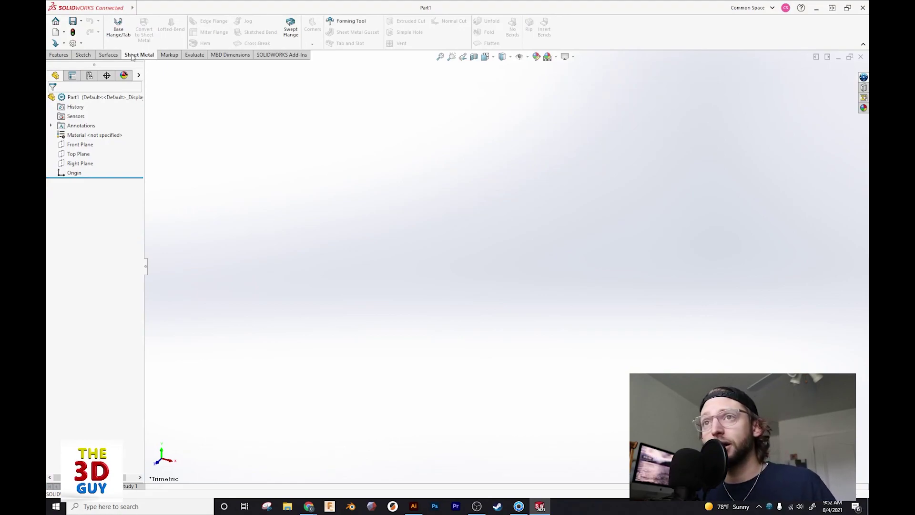
{"action": "right_click", "coordinate": [172, 58]}
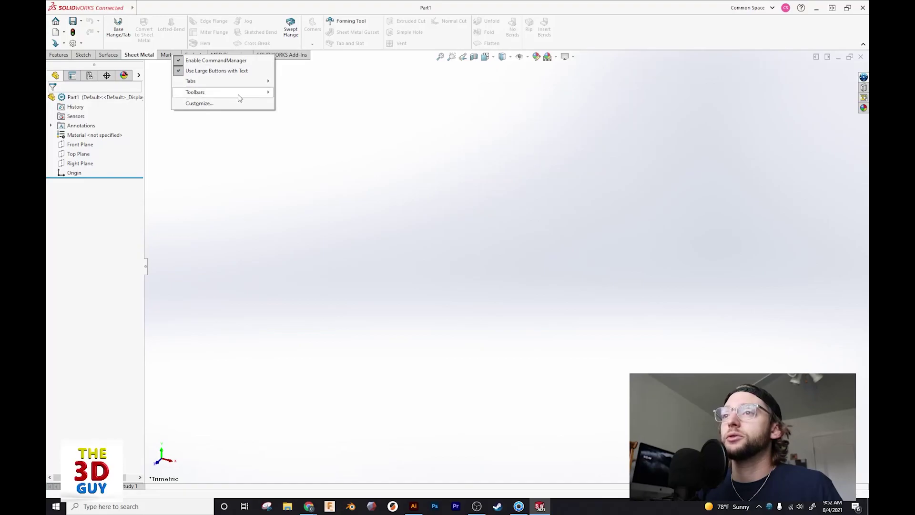
{"action": "mouse_move", "coordinate": [273, 94]}
{"action": "mouse_move", "coordinate": [243, 82]}
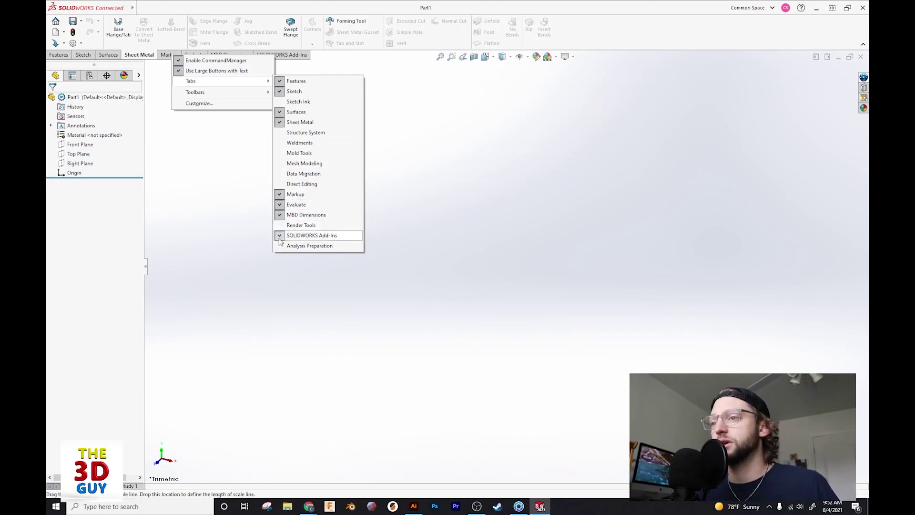
{"action": "left_click", "coordinate": [420, 230]}
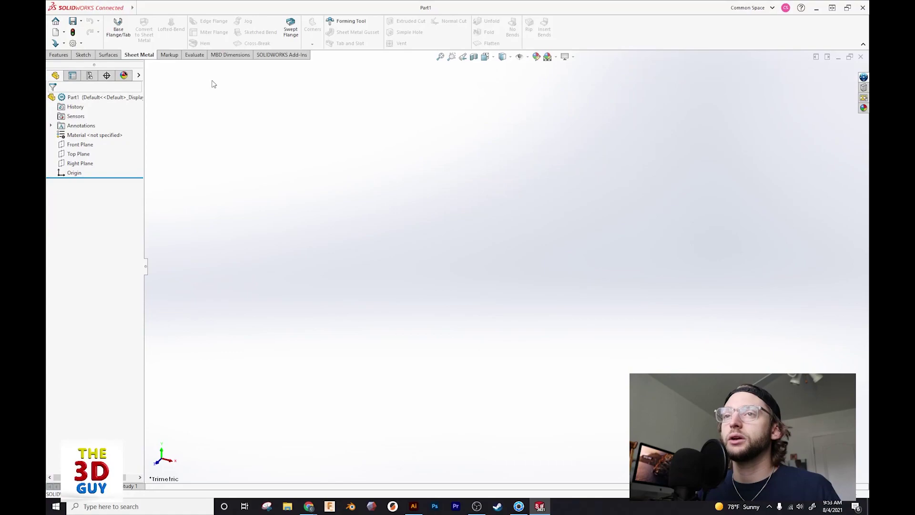
Show Part1's appearance list and check the available Common Space roles without changing them
{"action": "left_click", "coordinate": [124, 76]}
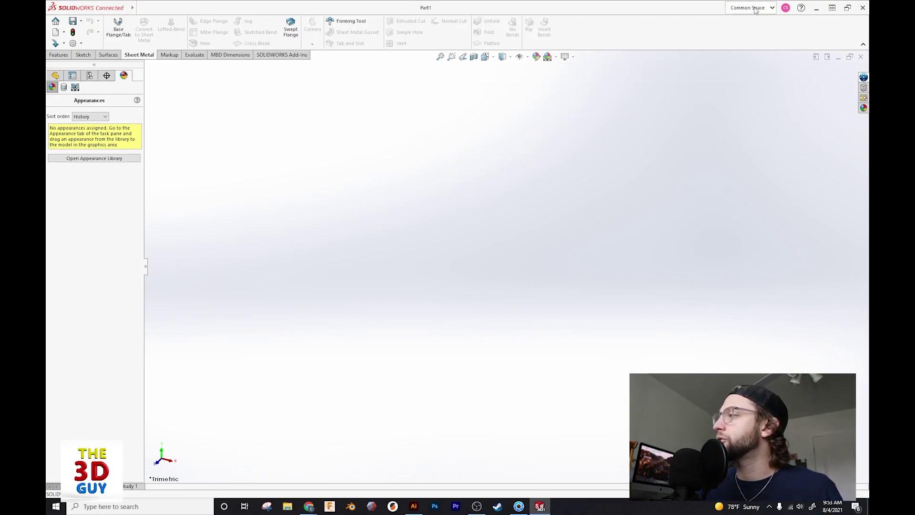
{"action": "left_click", "coordinate": [772, 8]}
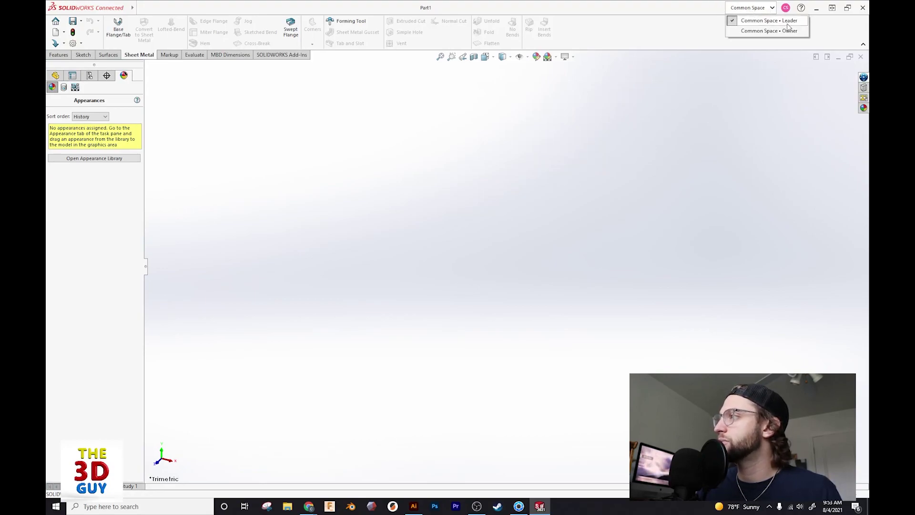
{"action": "left_click", "coordinate": [709, 10]}
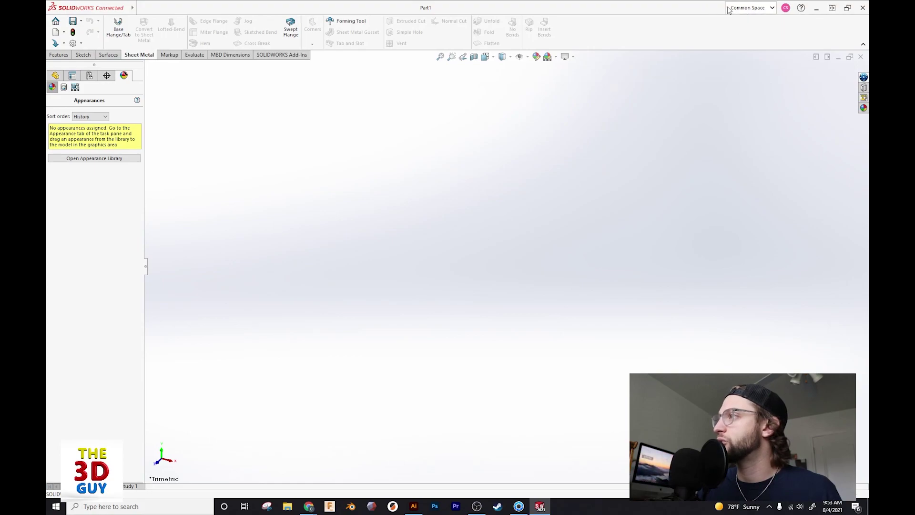
Open, widen and hide the 3DEXPERIENCE session panel, then minimise SOLIDWORKS
{"action": "left_click", "coordinate": [864, 77]}
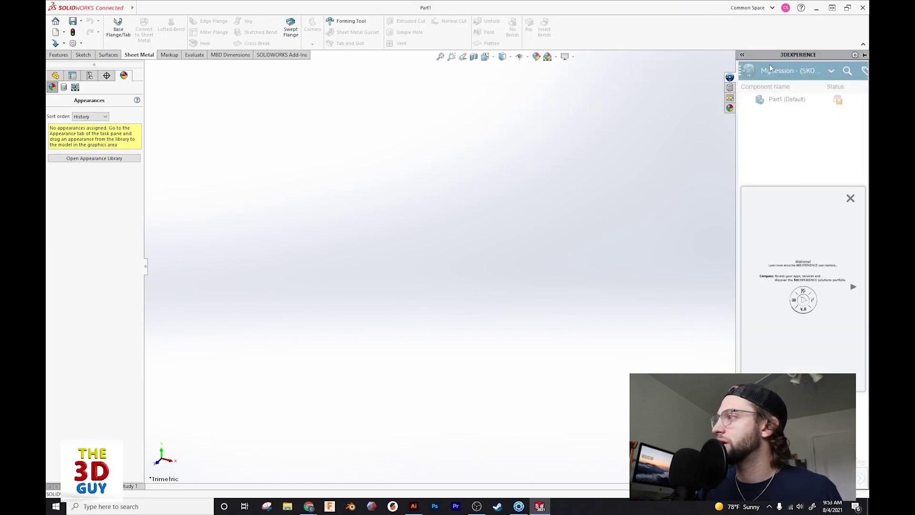
{"action": "left_click", "coordinate": [742, 55]}
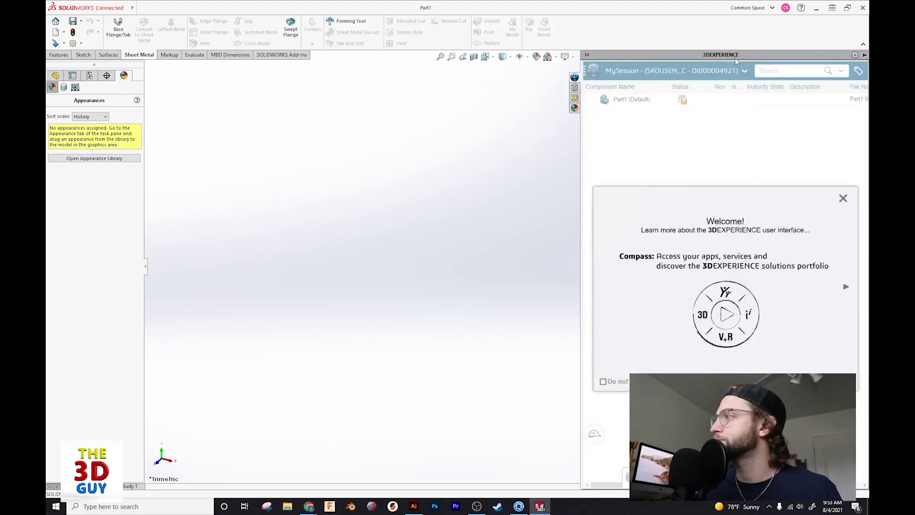
{"action": "left_click", "coordinate": [863, 55]}
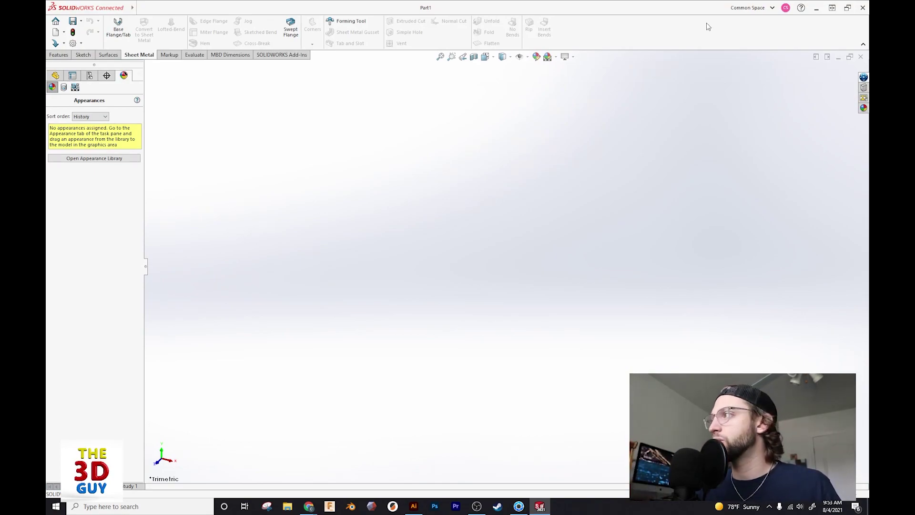
{"action": "left_click", "coordinate": [862, 8]}
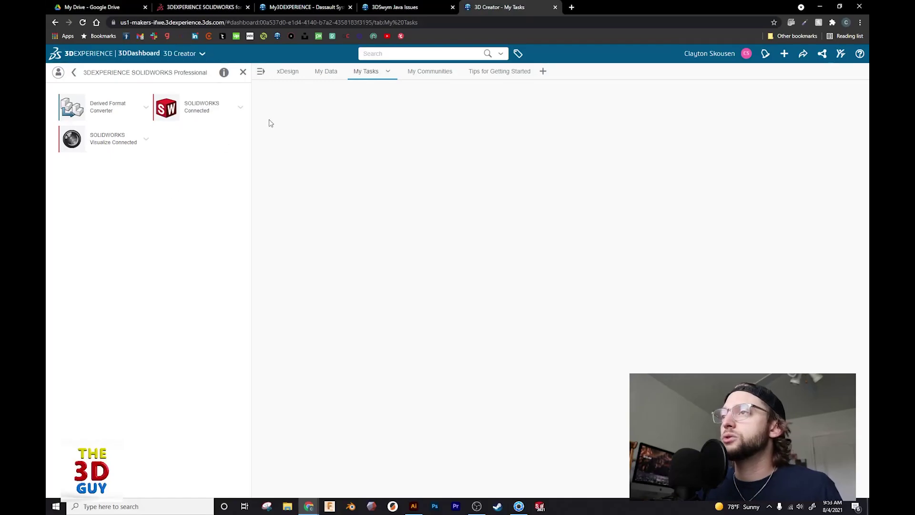
Switch to the 3DSwym Java Issues post and read its error screenshots and AdoptOpenJDK reply
{"action": "left_click", "coordinate": [403, 9]}
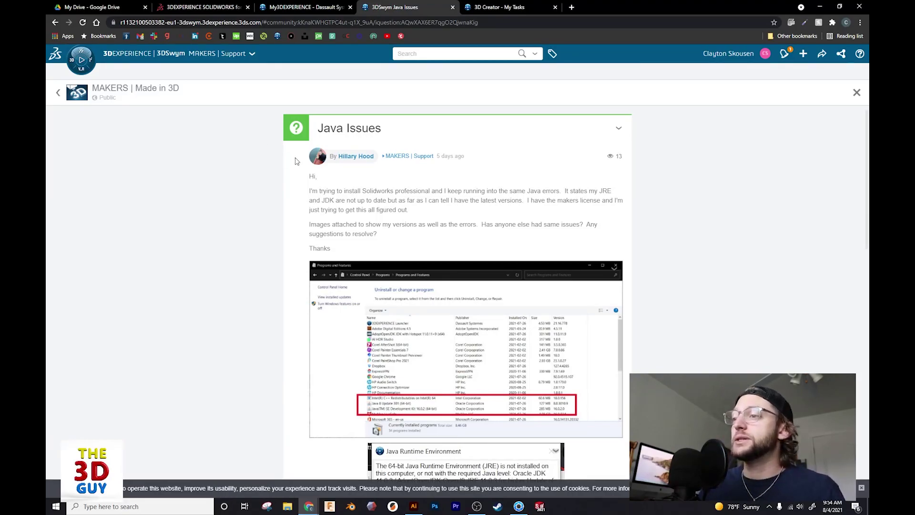
{"action": "scroll", "coordinate": [324, 225], "scroll_direction": "down", "scroll_amount": 8}
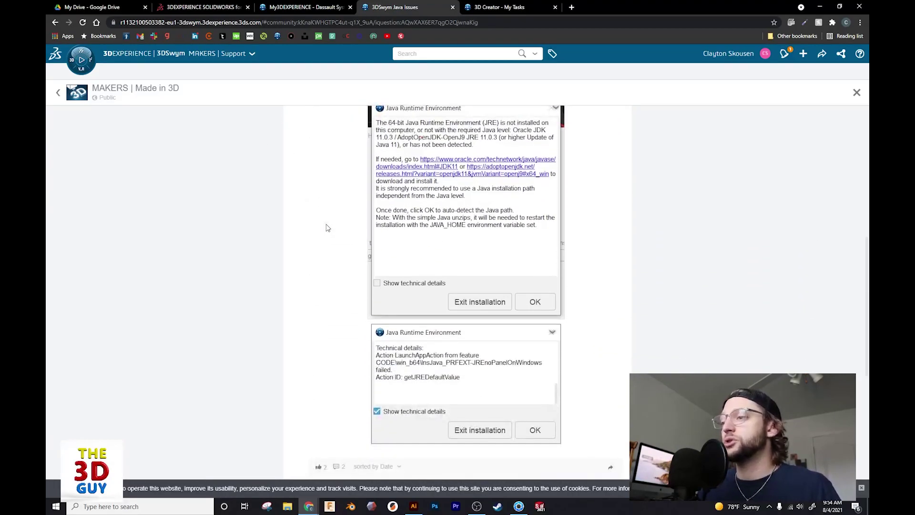
{"action": "scroll", "coordinate": [327, 228], "scroll_direction": "down", "scroll_amount": 3}
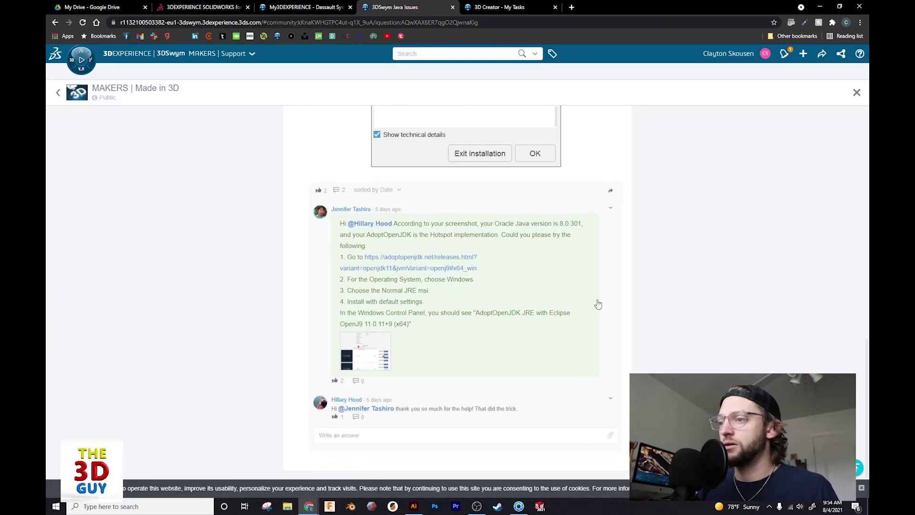
{"action": "scroll", "coordinate": [269, 274], "scroll_direction": "up", "scroll_amount": 15}
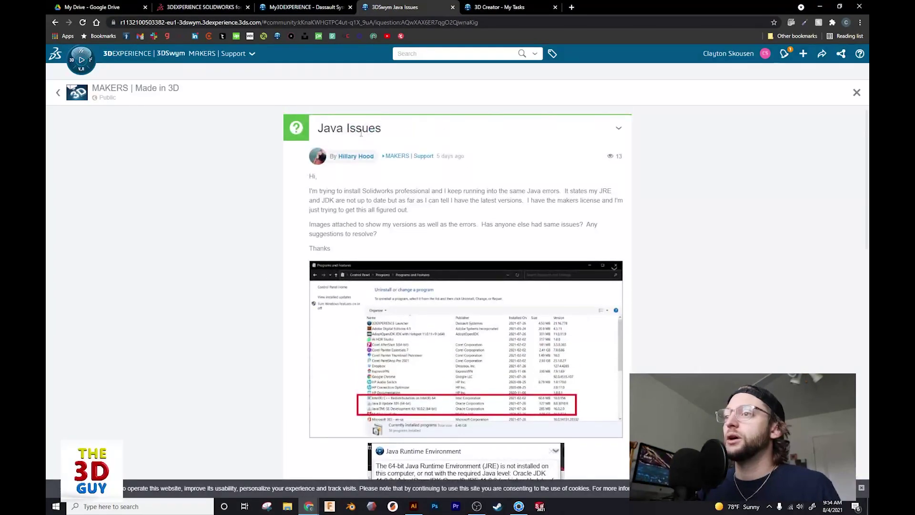
{"action": "scroll", "coordinate": [355, 174], "scroll_direction": "down", "scroll_amount": 15}
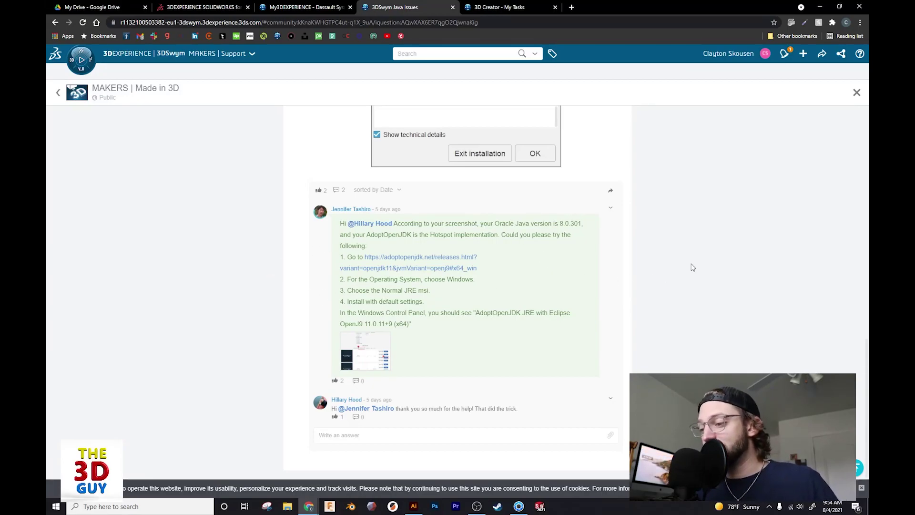
{"action": "scroll", "coordinate": [456, 224], "scroll_direction": "up", "scroll_amount": 15}
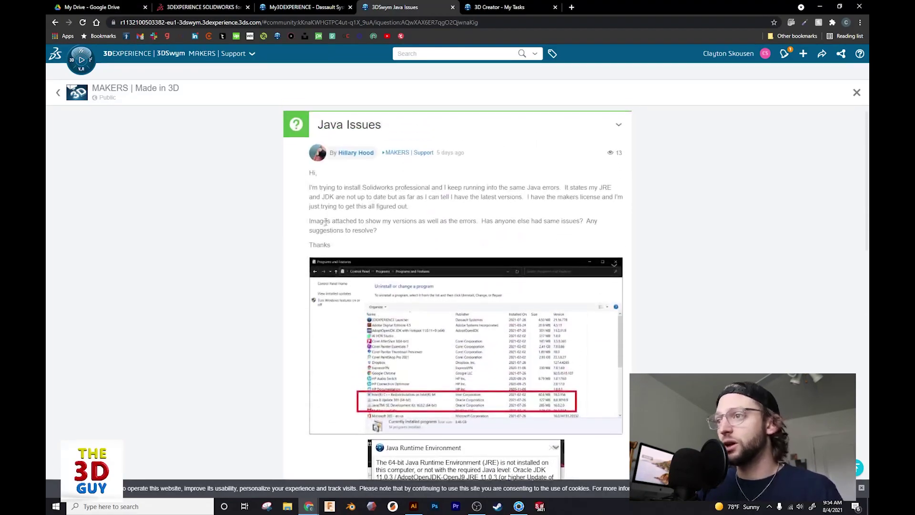